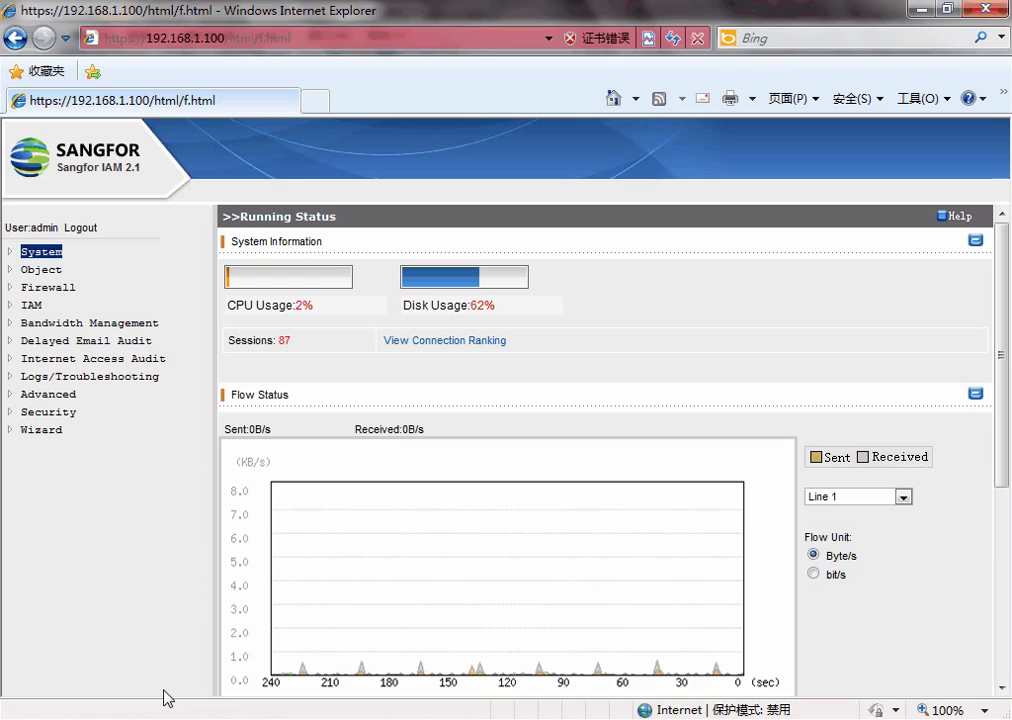
# In the client VM, browse Internet Explorer to sangfor, reaching the IAM authentication prompt.
pyautogui.moveTo(163, 696)
pyautogui.click(307, 630)
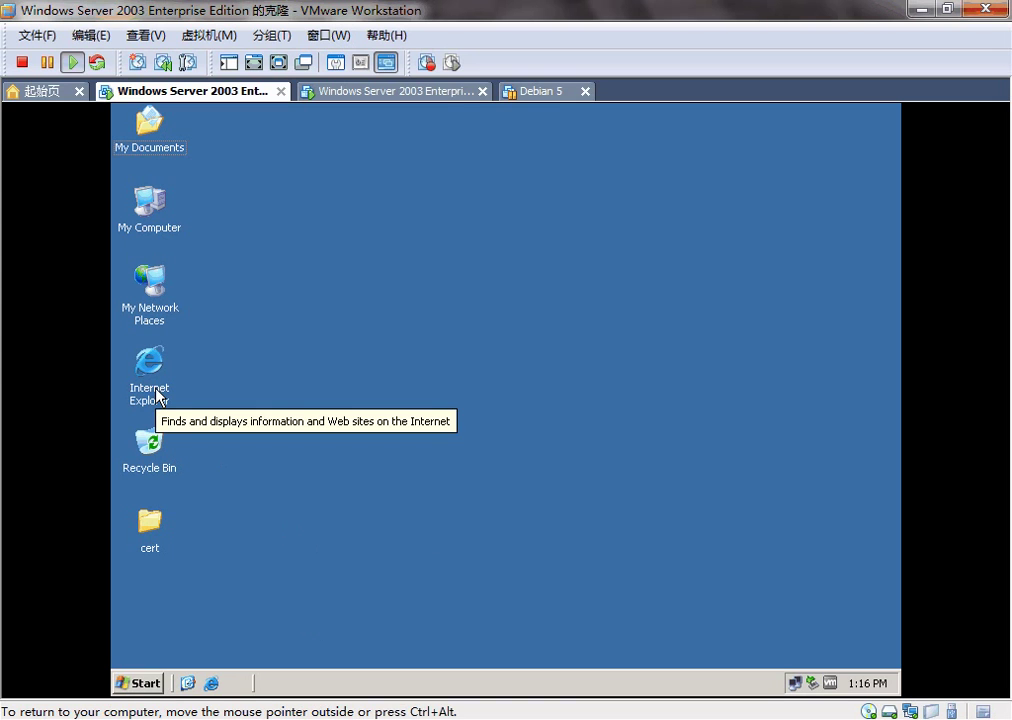
pyautogui.moveTo(198, 105); pyautogui.dragTo(214, 572)
pyautogui.click(211, 683)
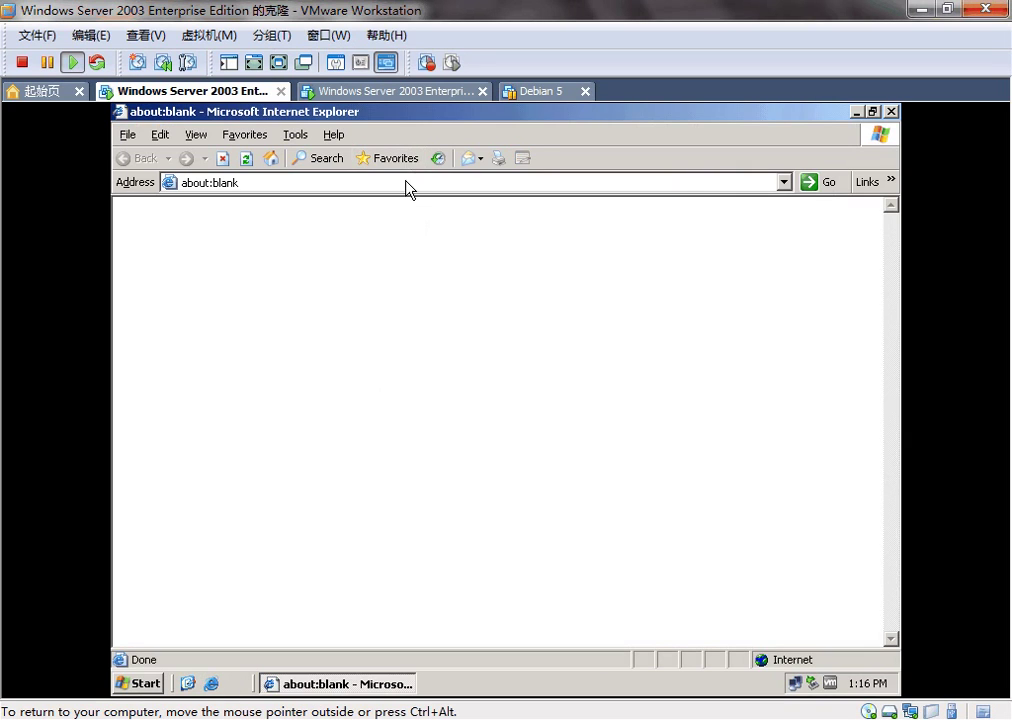
pyautogui.click(405, 182)
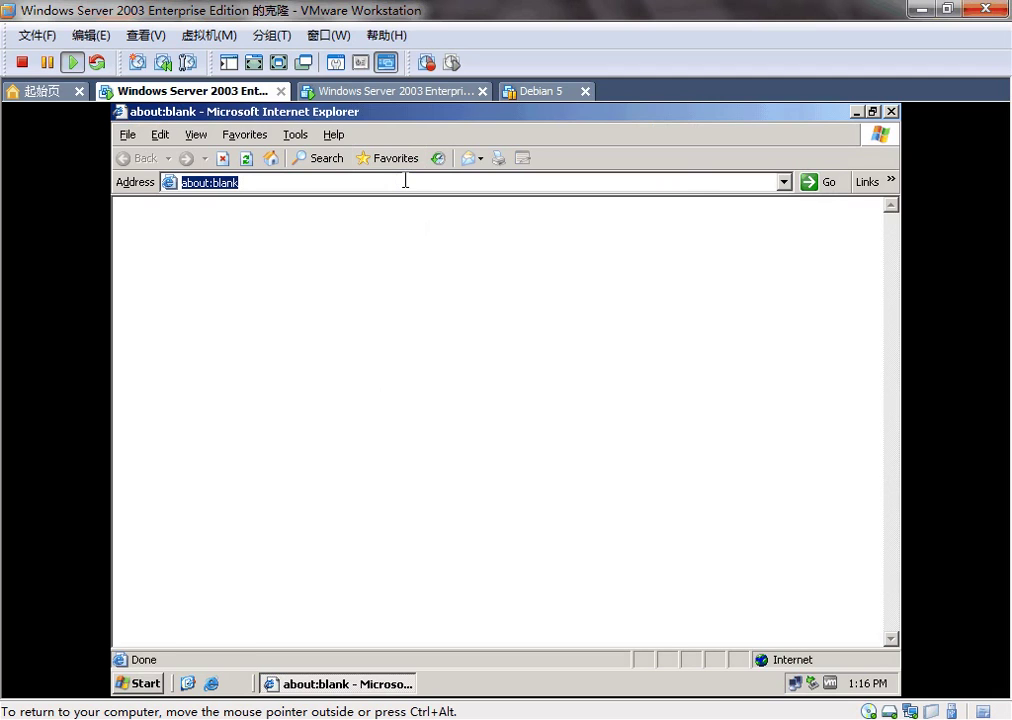
pyautogui.write('sangfor')
pyautogui.hotkey('ctrl', 'Return')
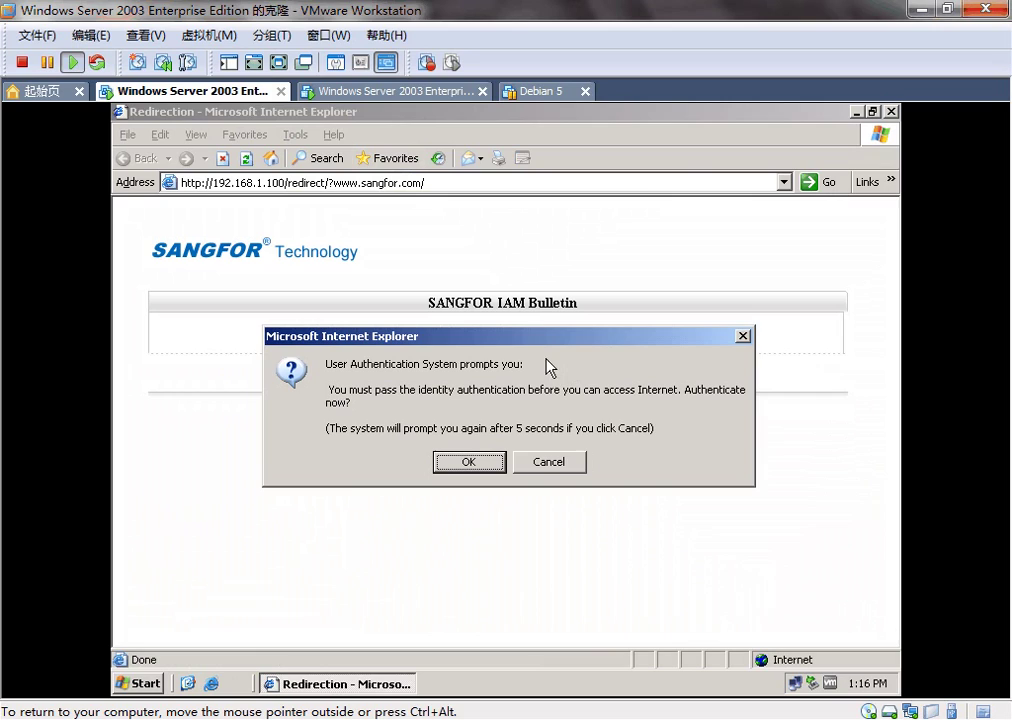
# Leave the authentication prompt open and switch to the other Windows Server 2003 VM.
pyautogui.rightClick(506, 341)
pyautogui.click(489, 337)
pyautogui.click(386, 95)
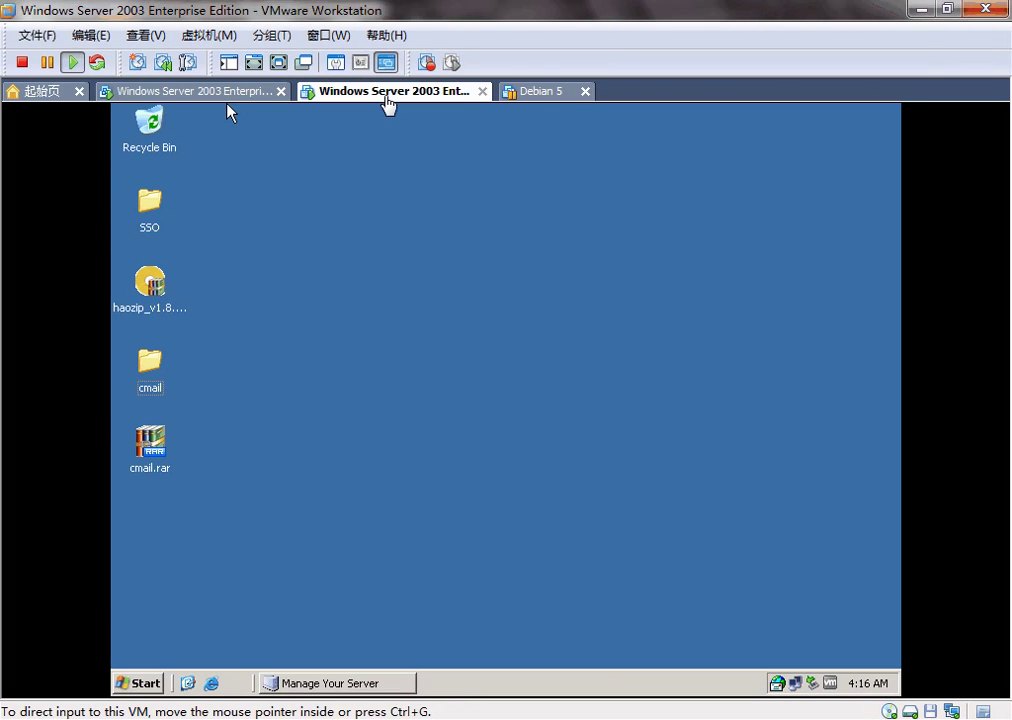
# Check the AD server's connection details: static IP 192.168.1.115, gateway 192.168.1.1.
pyautogui.click(372, 680)
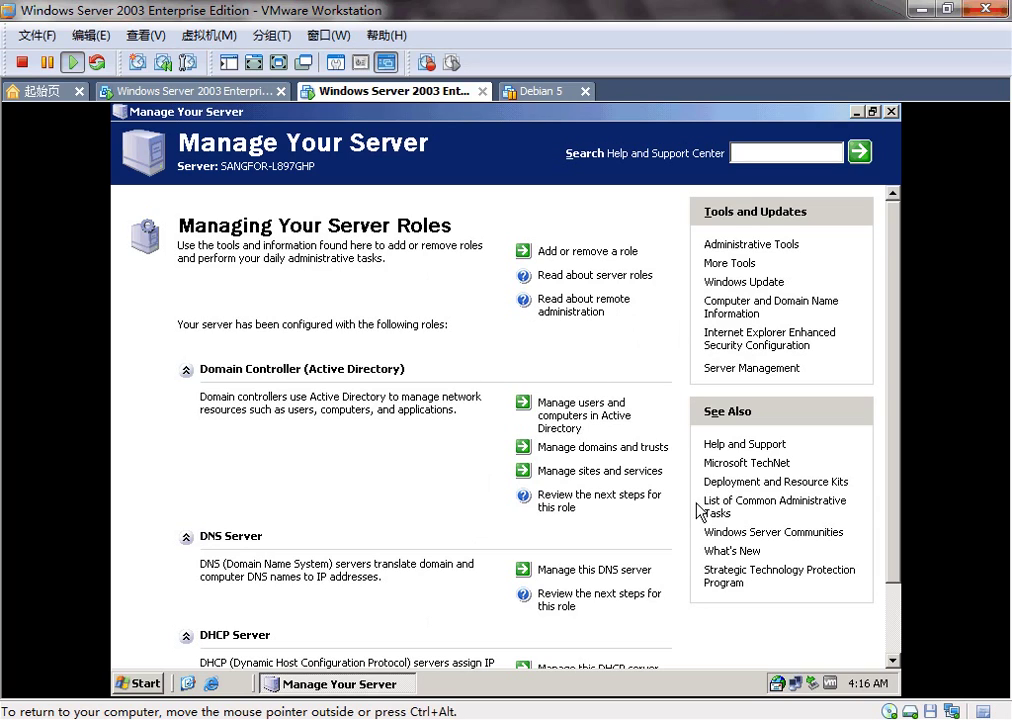
pyautogui.doubleClick(795, 683)
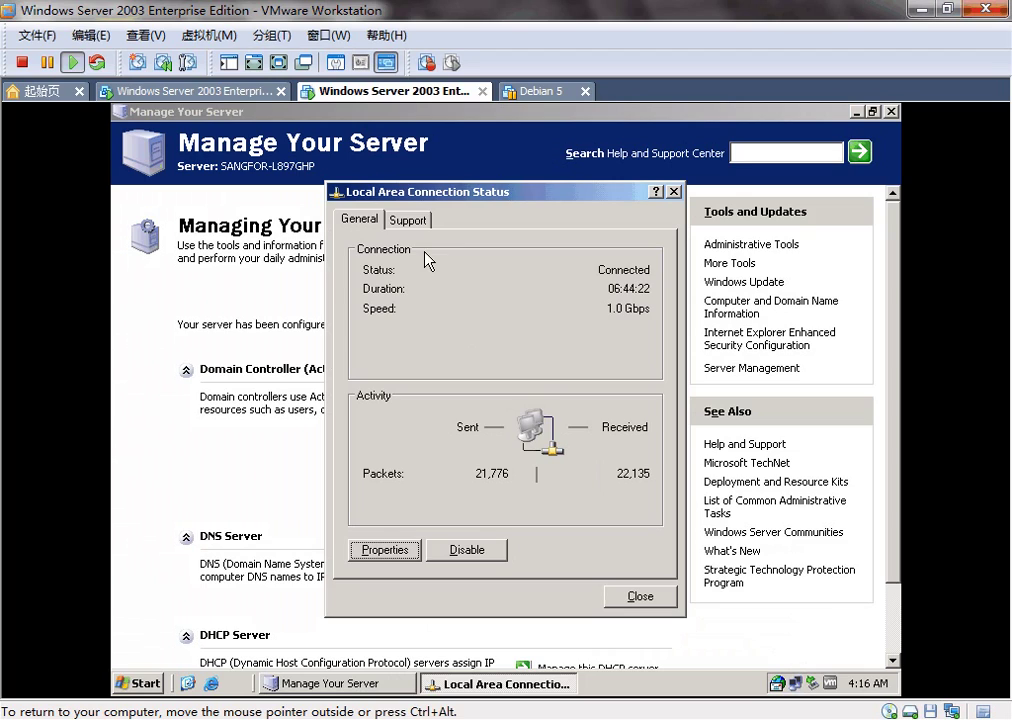
pyautogui.click(410, 220)
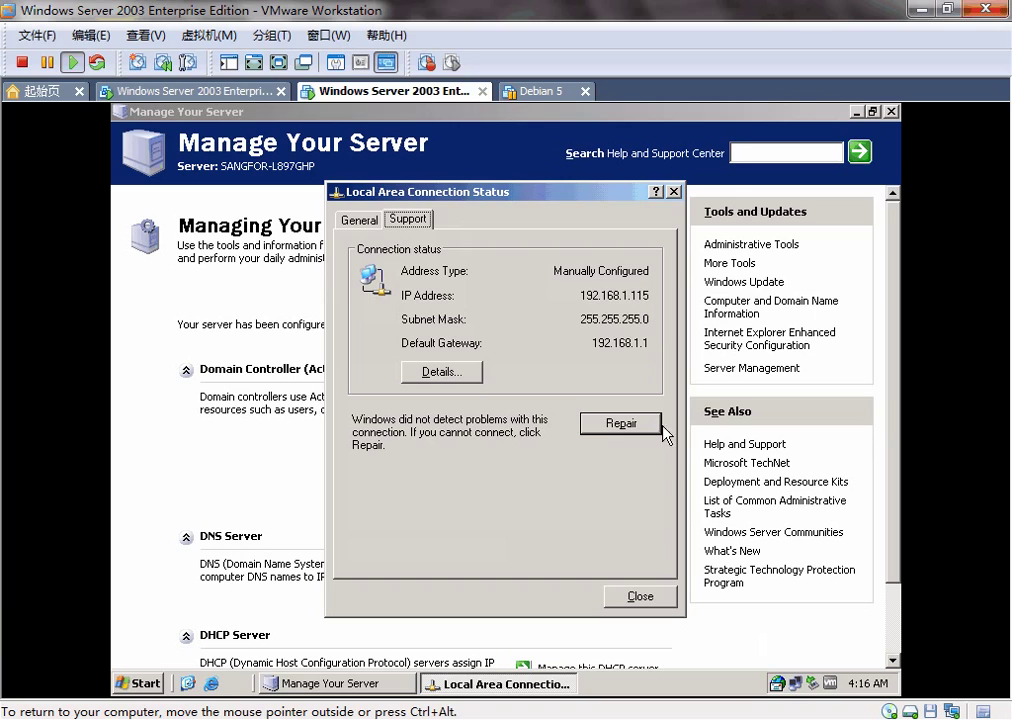
pyautogui.click(663, 600)
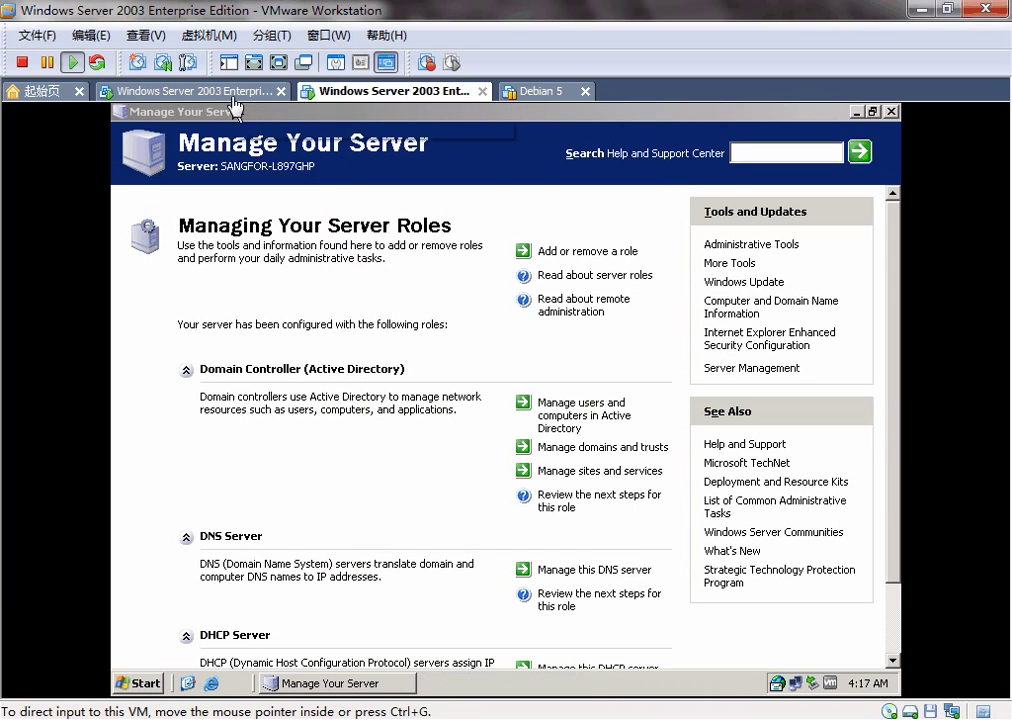
# Open Active Directory Users and Computers and expand the Sangfor.local domain.
pyautogui.click(590, 417)
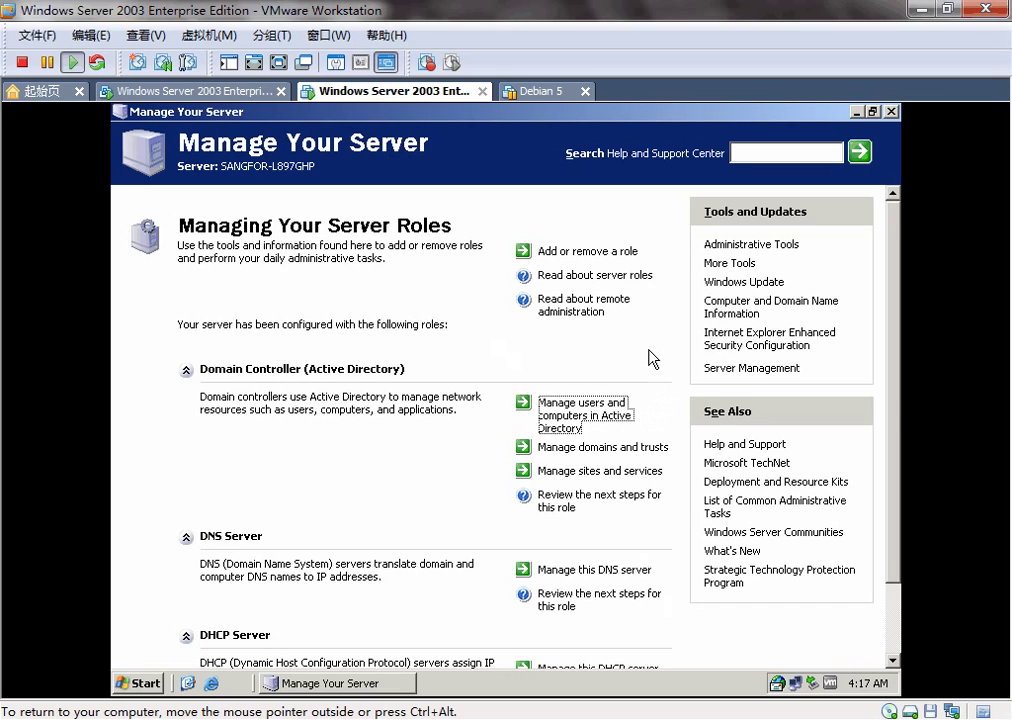
pyautogui.click(598, 423)
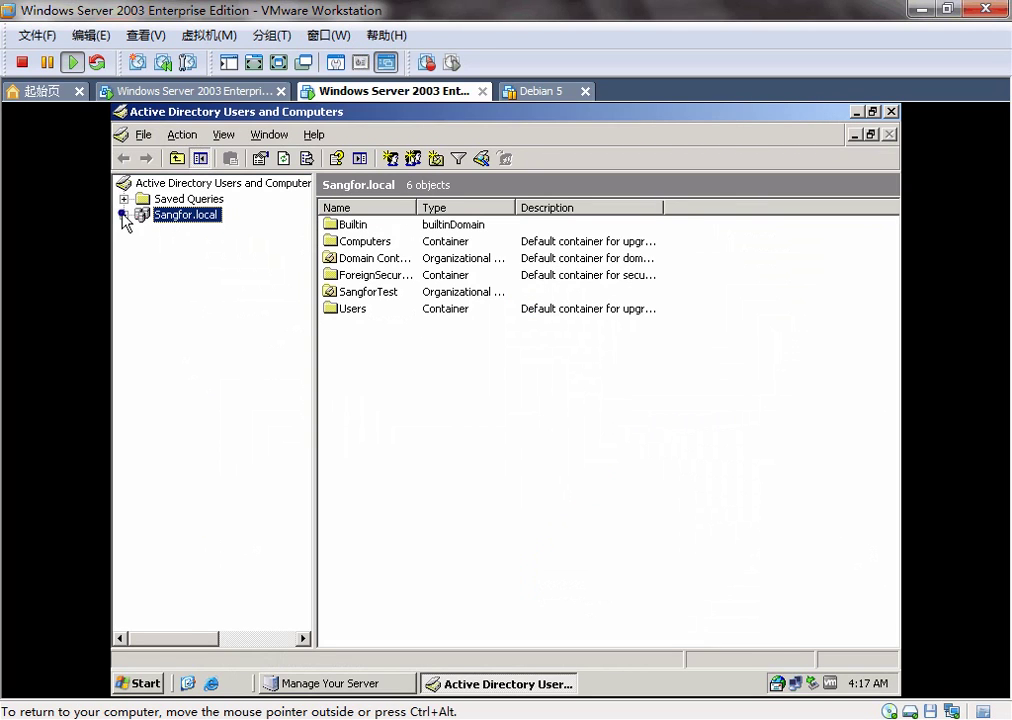
pyautogui.click(124, 214)
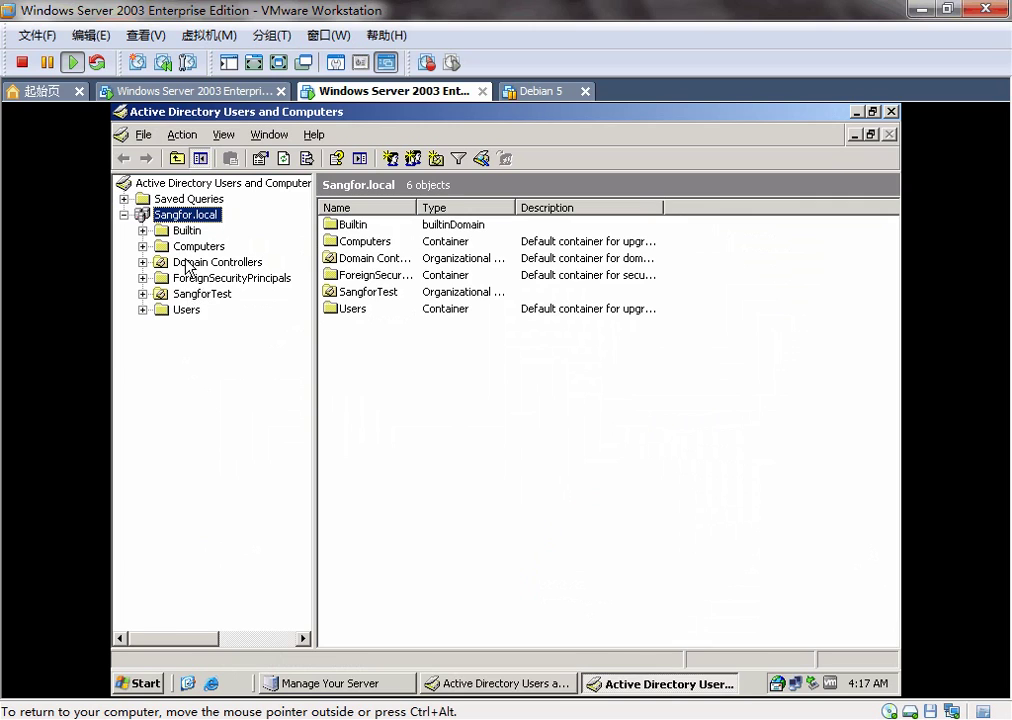
pyautogui.click(190, 310)
# Show the SangforTest OU's users sangfor01 and sangfor02, ending with sangfor01 selected.
pyautogui.click(182, 296)
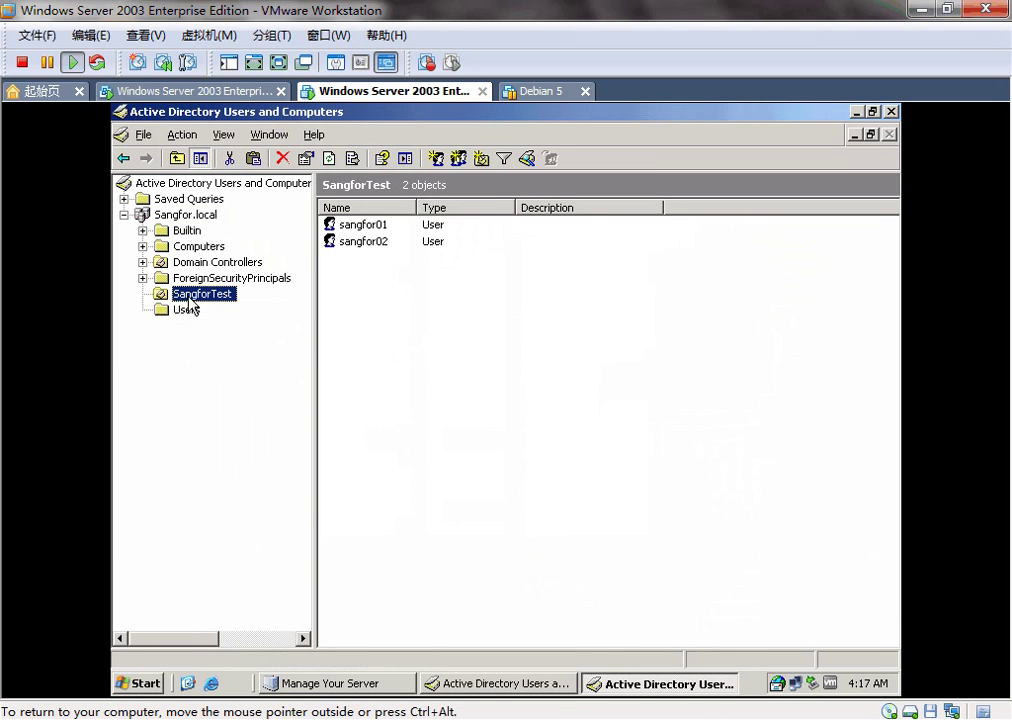
pyautogui.rightClick(189, 300)
pyautogui.click(477, 282)
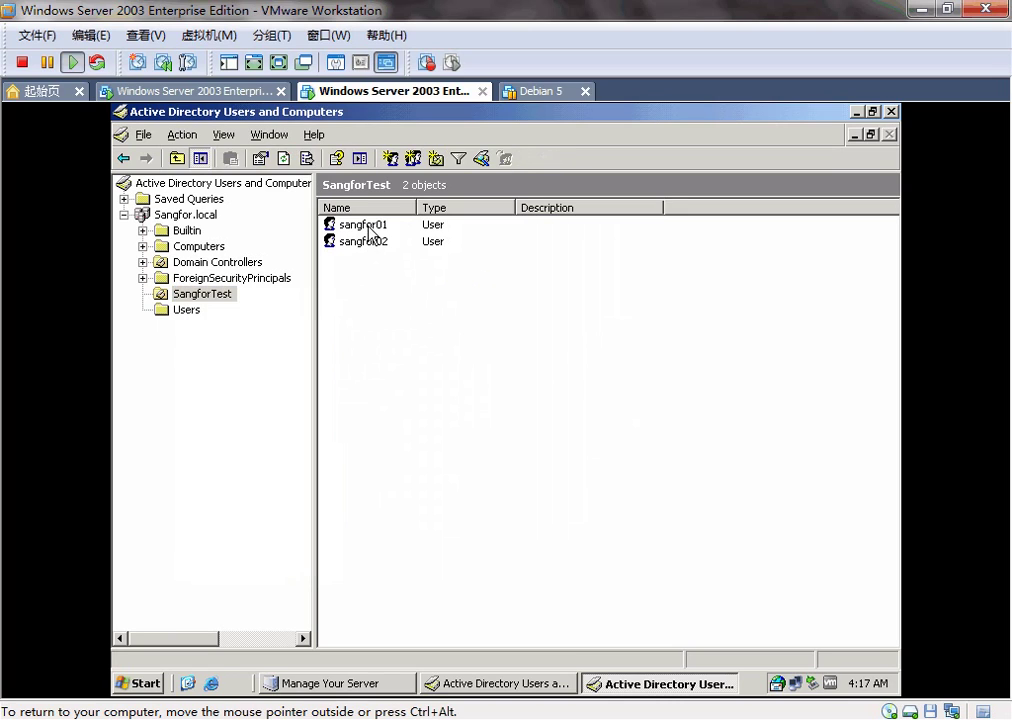
pyautogui.click(369, 226)
pyautogui.click(383, 243)
pyautogui.click(414, 271)
pyautogui.click(390, 228)
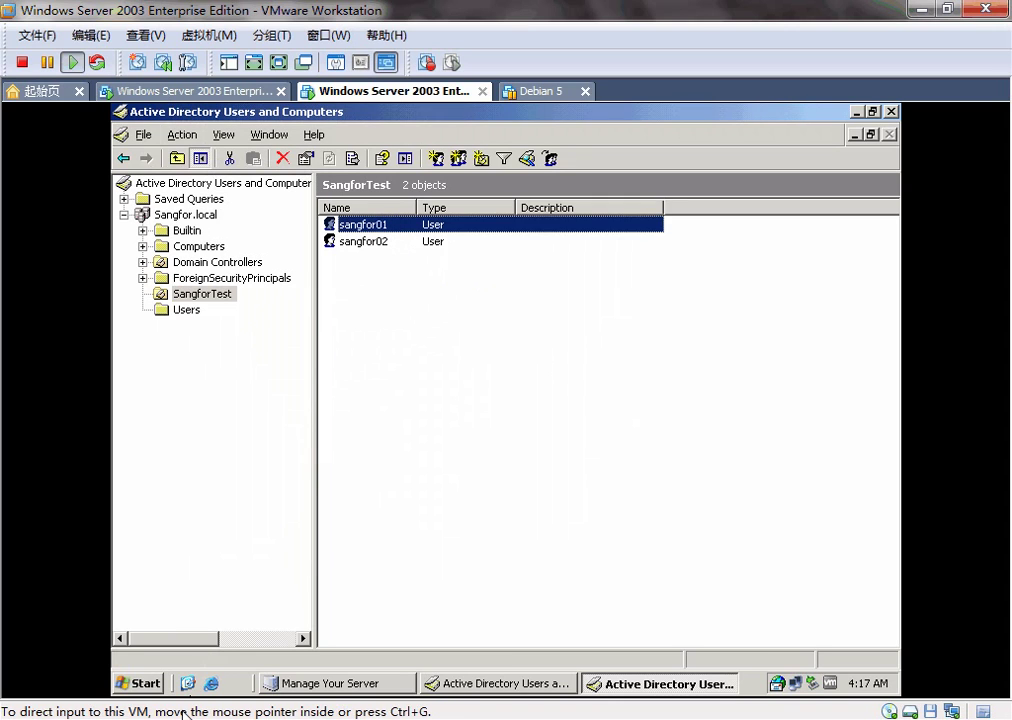
# Bring the Sangfor IAM console forward and open IAM > Organization Structure.
pyautogui.moveTo(150, 714)
pyautogui.click(147, 632)
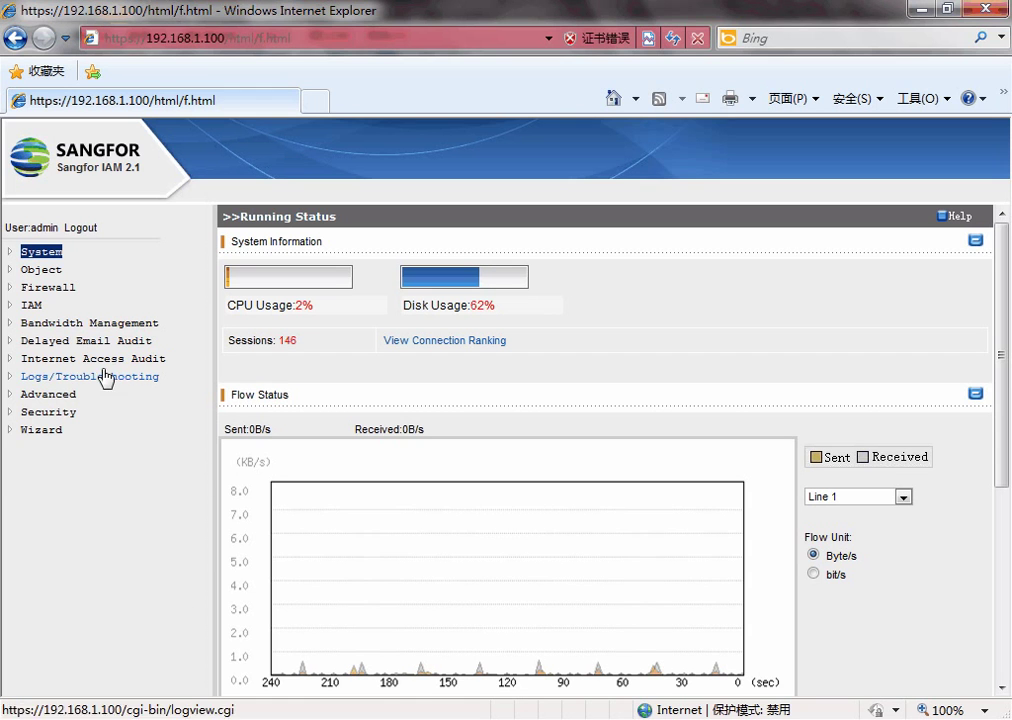
pyautogui.click(15, 306)
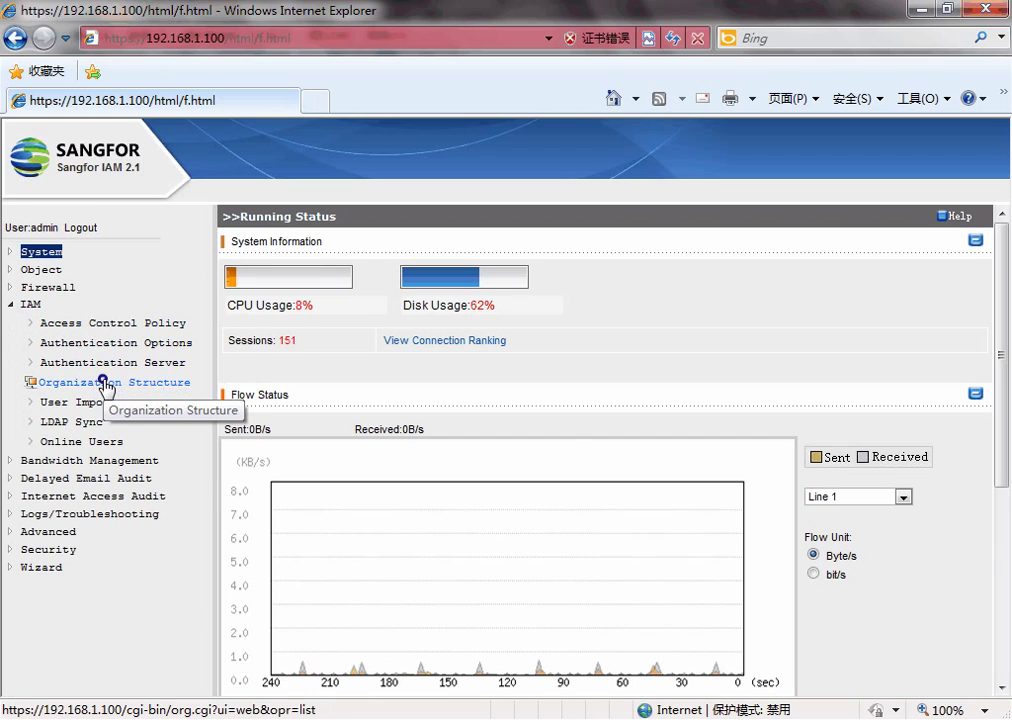
pyautogui.click(101, 385)
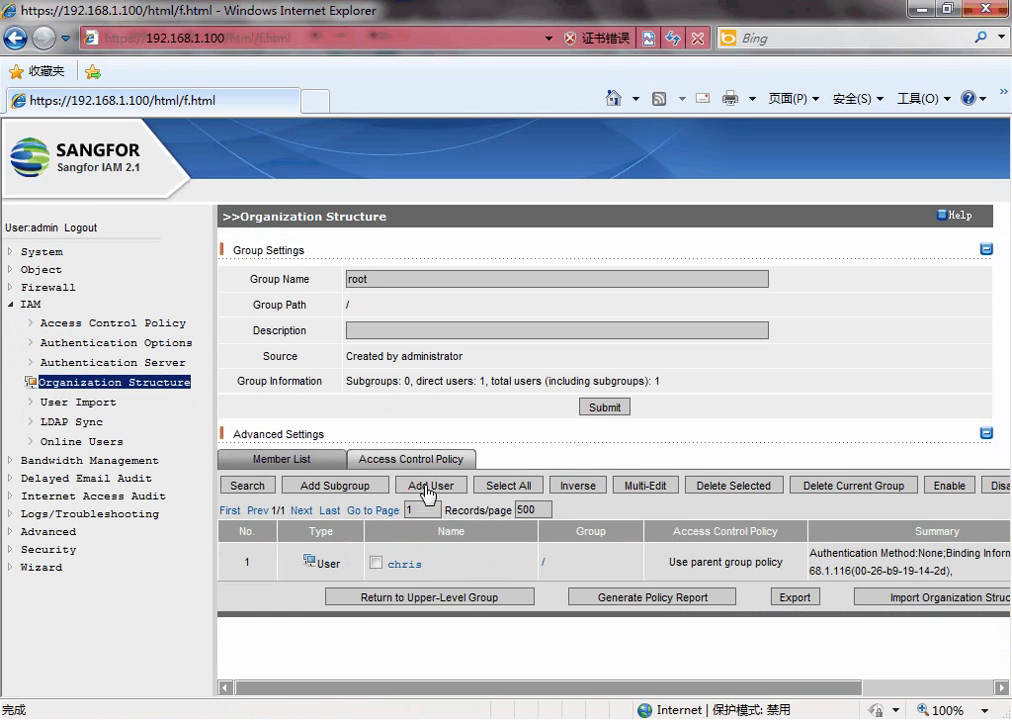
# Start a new user with Custom password unticked and login name sangfor01.
pyautogui.click(430, 487)
pyautogui.scroll(-1, 580, 440)
pyautogui.scroll(-1, 740, 455)
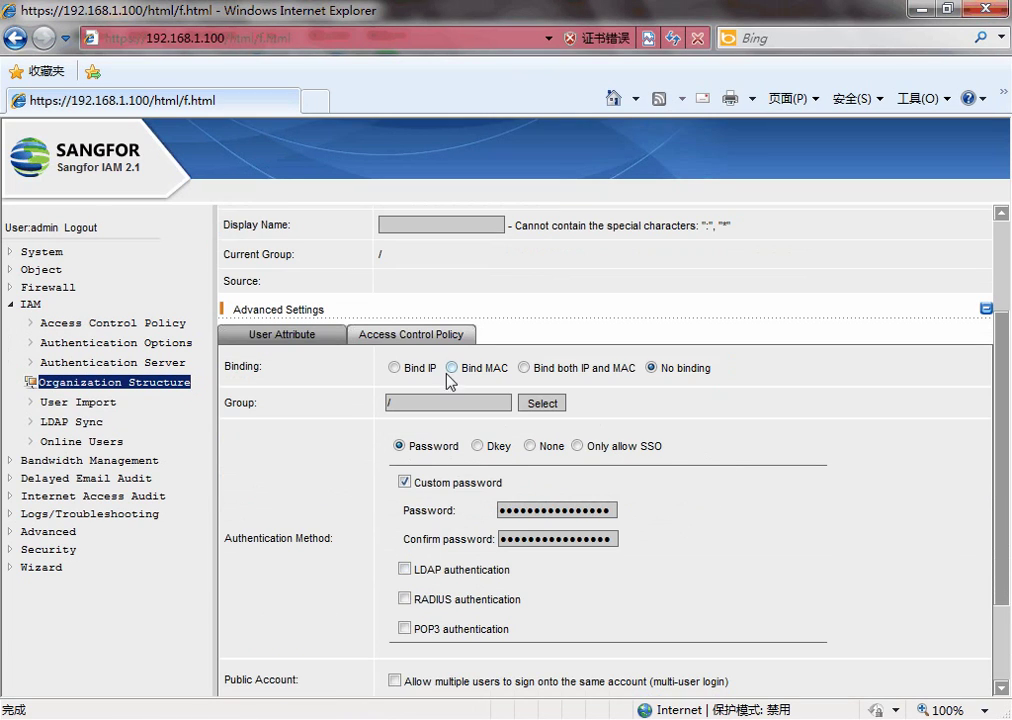
pyautogui.click(405, 482)
pyautogui.scroll(3, 425, 352)
pyautogui.tripleClick(241, 314)
pyautogui.click(226, 314)
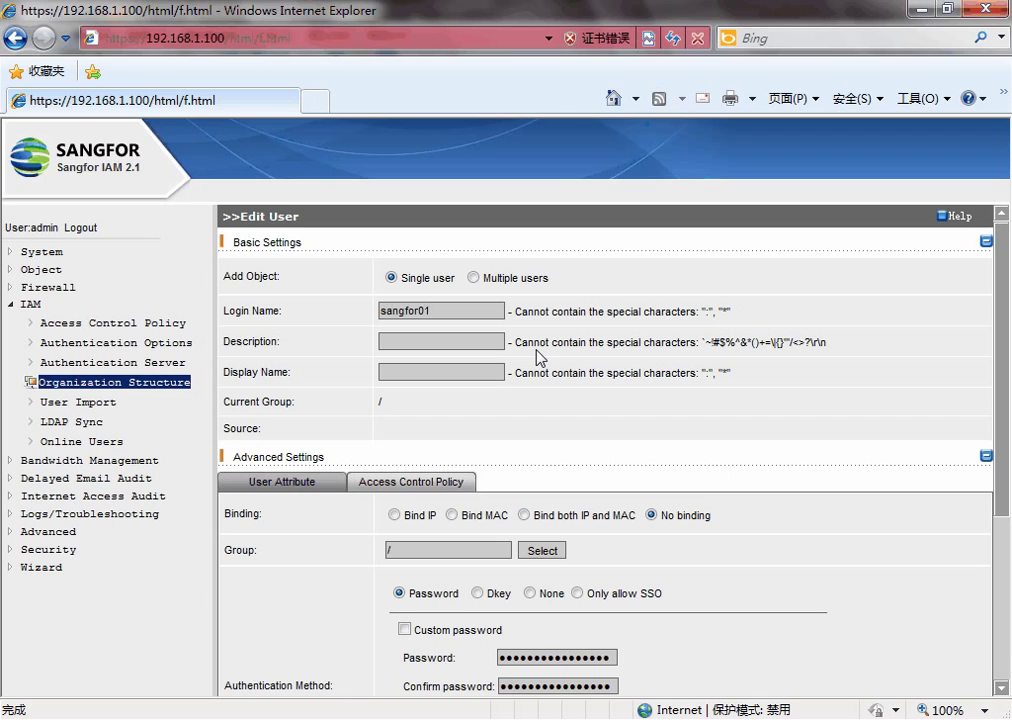
pyautogui.moveTo(373, 637)
pyautogui.click(592, 639)
# Recheck sangfor01 and sangfor02 in AD, then scroll sangfor01's form to Authentication Method.
pyautogui.click(400, 265)
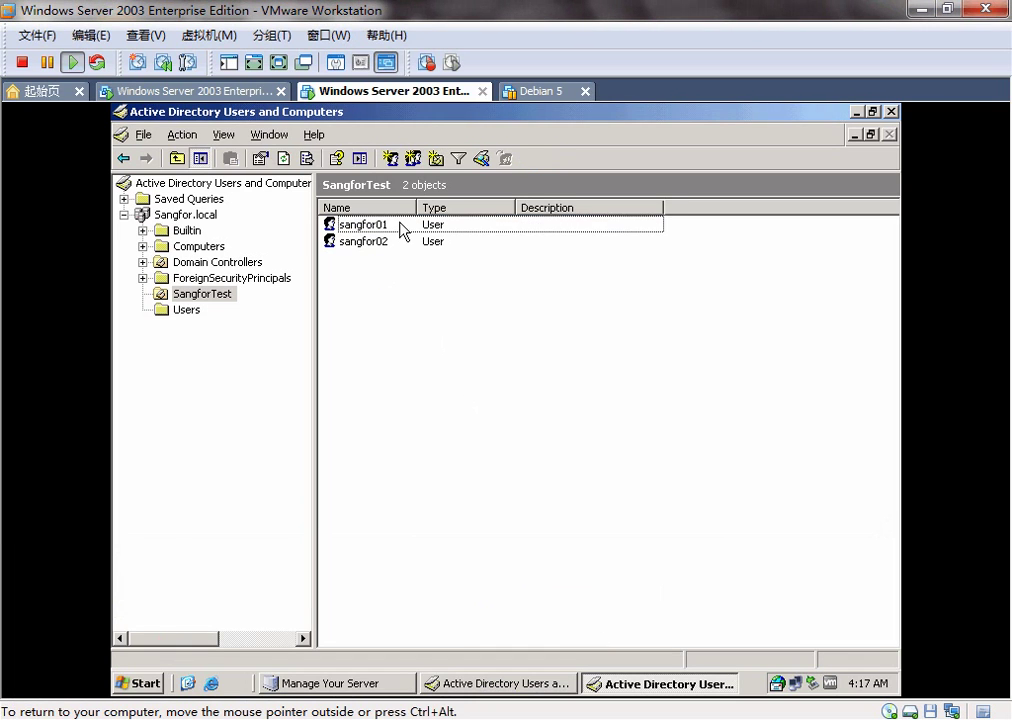
pyautogui.click(389, 242)
pyautogui.click(393, 226)
pyautogui.click(401, 318)
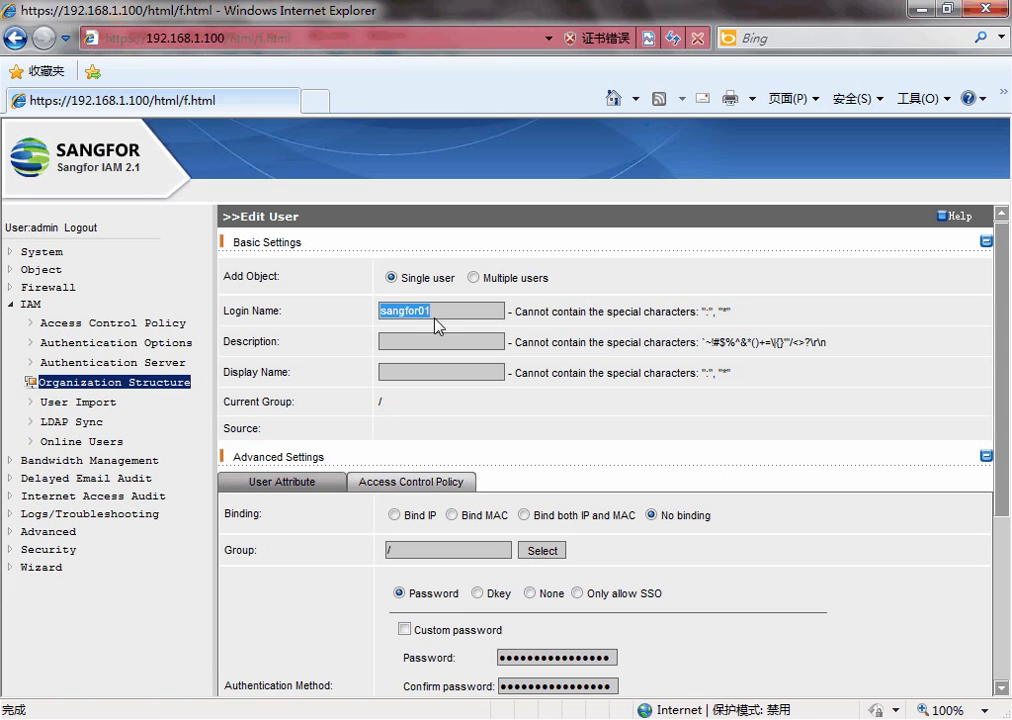
pyautogui.click(437, 323)
pyautogui.scroll(-2, 511, 334)
pyautogui.scroll(-2, 575, 493)
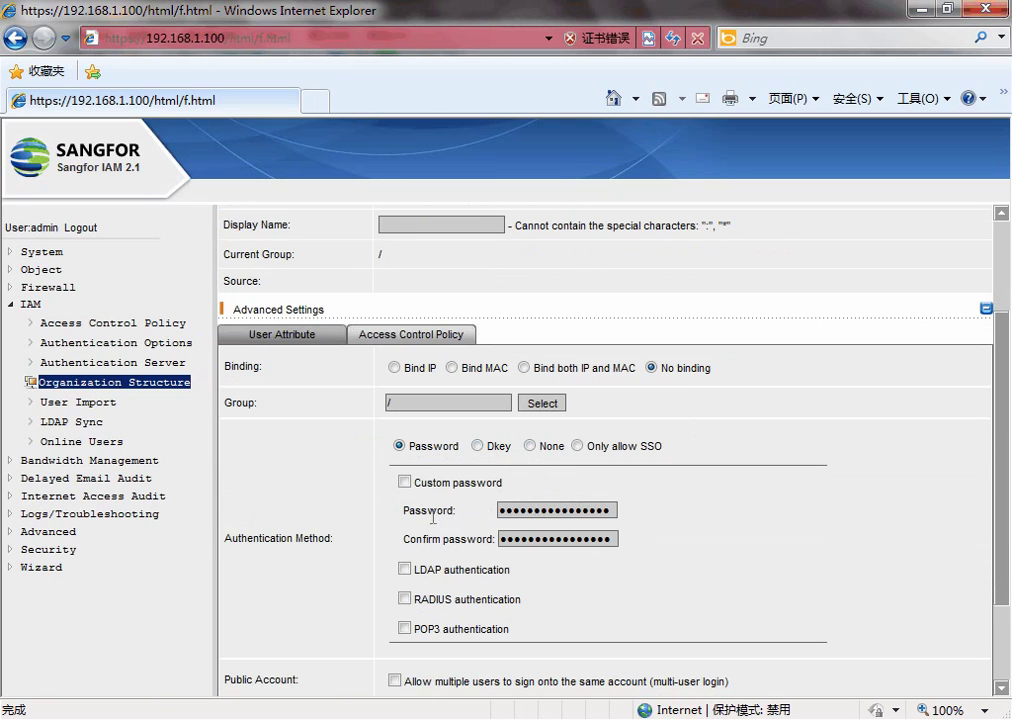
# Enable LDAP authentication for sangfor01 and save the user.
pyautogui.click(404, 569)
pyautogui.moveTo(512, 576)
pyautogui.mouseDown()
pyautogui.moveTo(402, 569)
pyautogui.moveTo(507, 569)
pyautogui.mouseUp()
pyautogui.click(516, 576)
pyautogui.scroll(-2, 516, 577)
pyautogui.scroll(3, 516, 577)
pyautogui.scroll(-5, 516, 577)
pyautogui.click(466, 676)
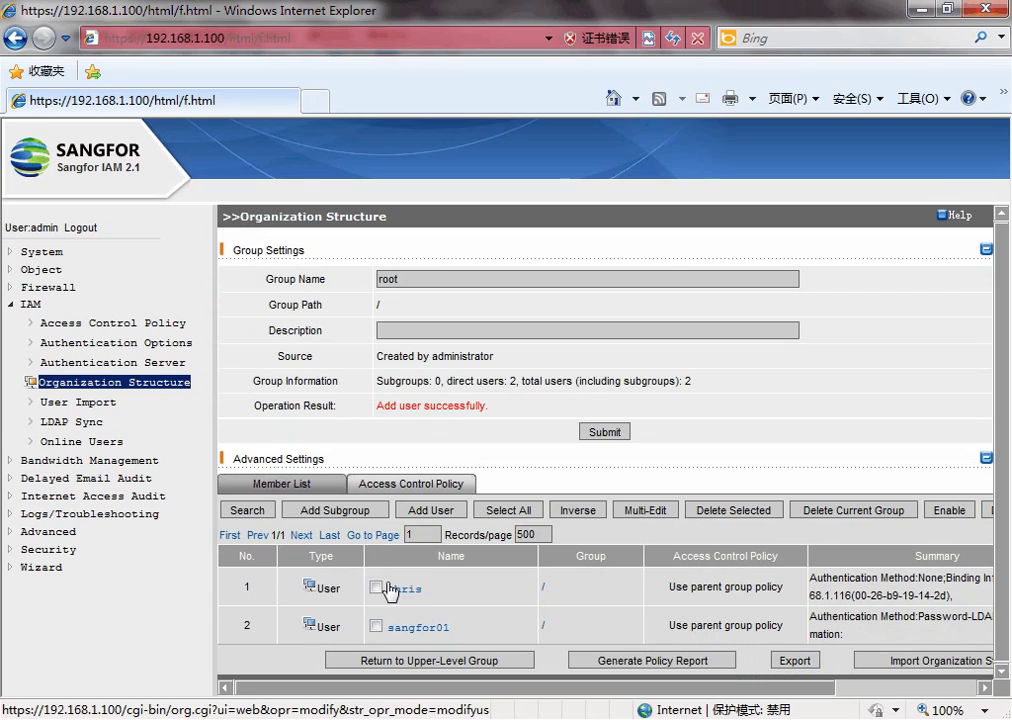
# Open IAM > Authentication Server and review the empty server list.
pyautogui.click(70, 362)
pyautogui.moveTo(339, 278); pyautogui.dragTo(282, 334)
pyautogui.click(465, 339)
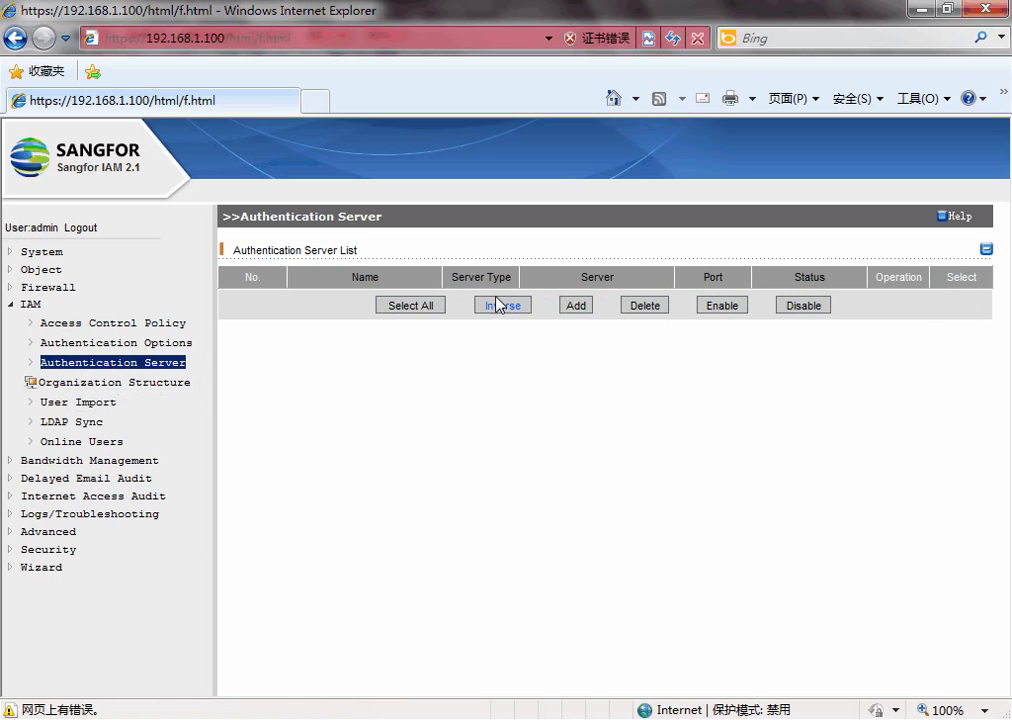
# Add LDAP server 'ldap' at 192.168.1.115, port 389, with the domain administrator as server user.
pyautogui.click(574, 306)
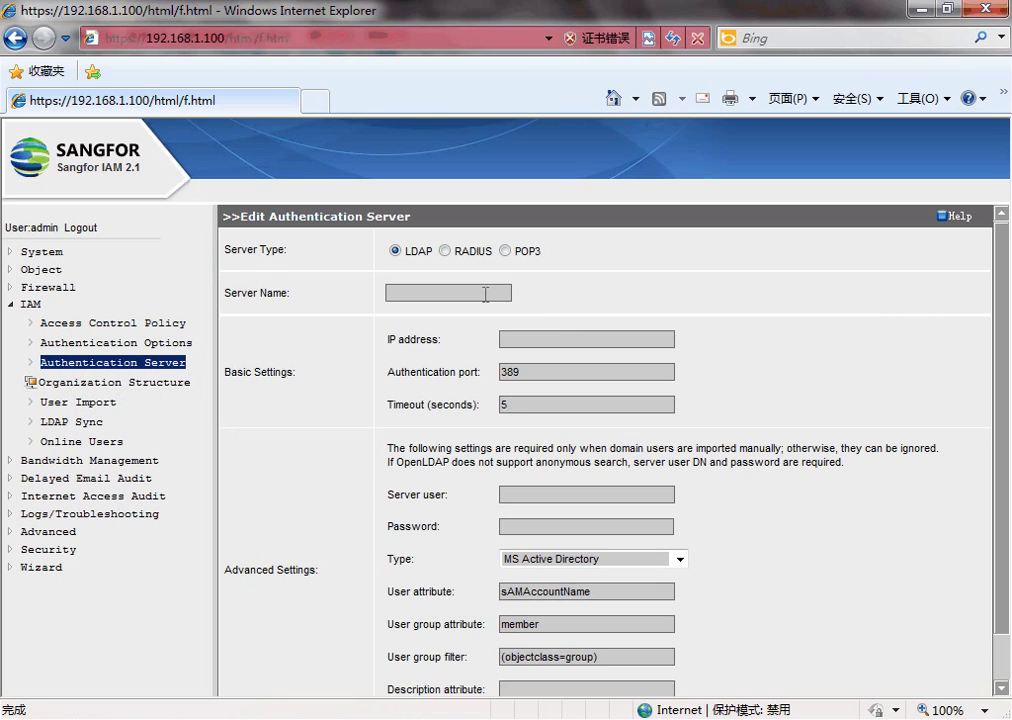
pyautogui.click(485, 294)
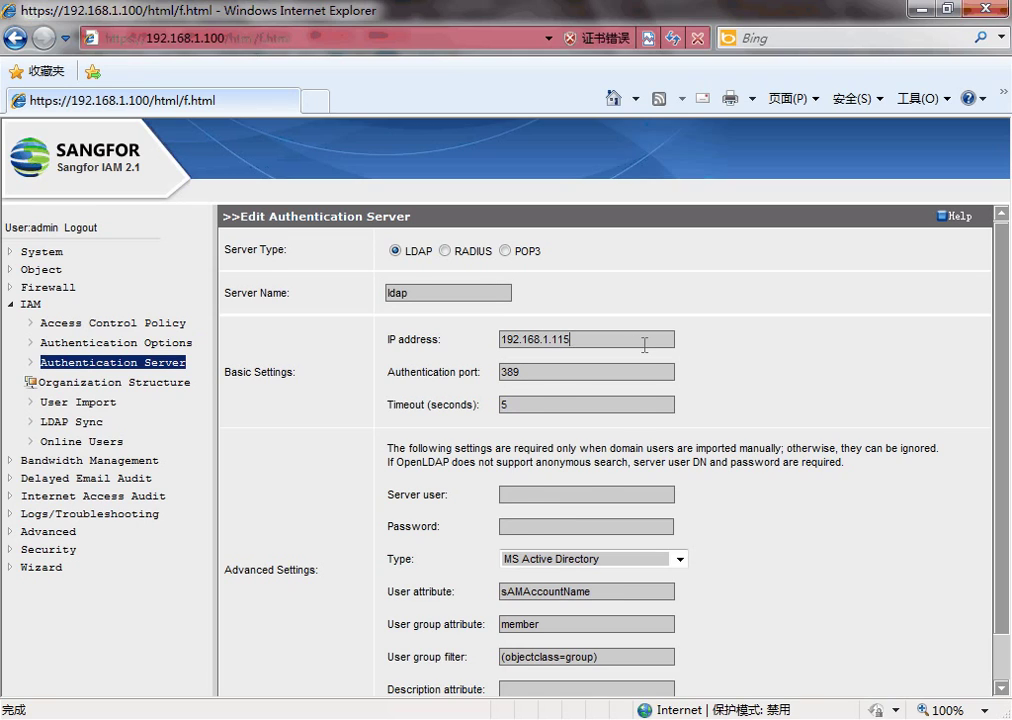
pyautogui.scroll(-1, 644, 344)
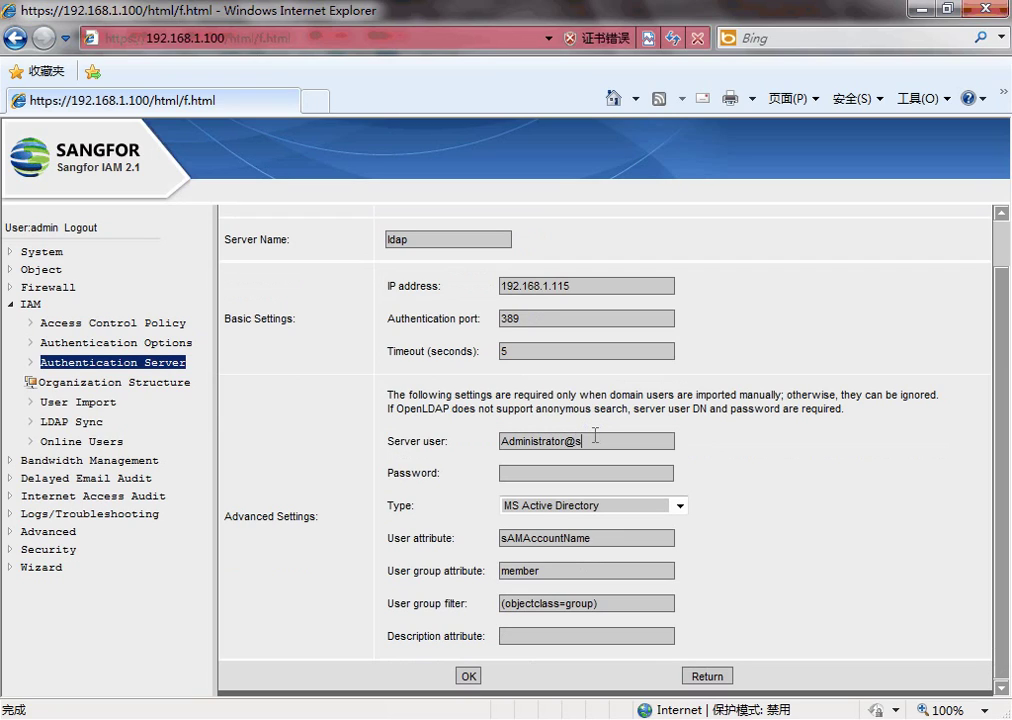
pyautogui.write('or.local')
pyautogui.moveTo(568, 442); pyautogui.dragTo(640, 444)
pyautogui.click(643, 444)
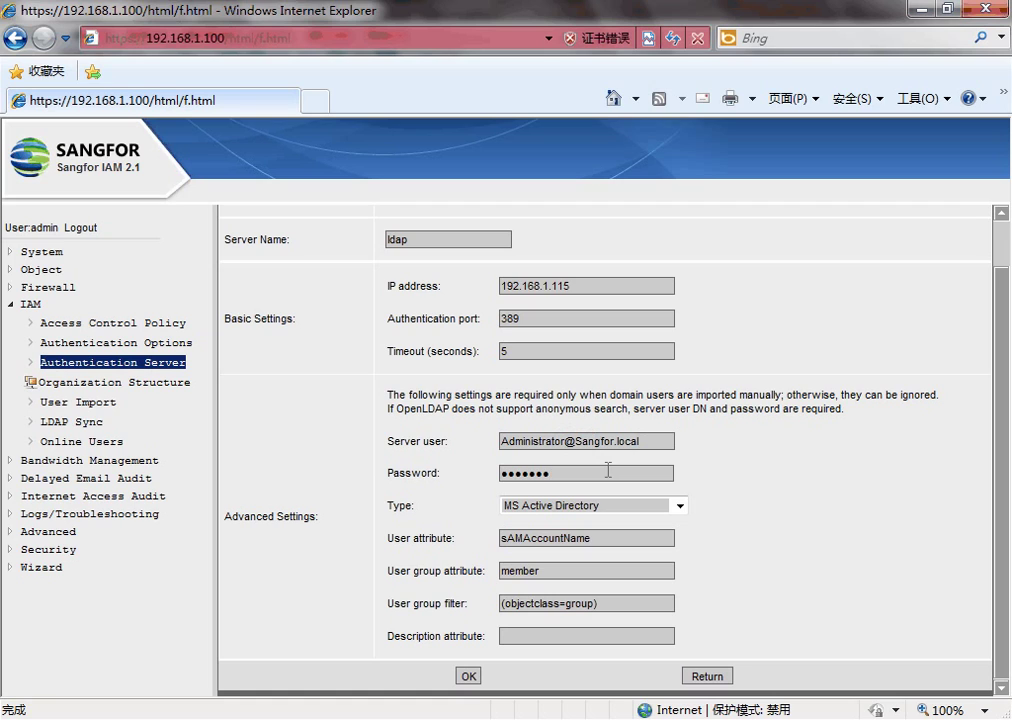
pyautogui.click(468, 675)
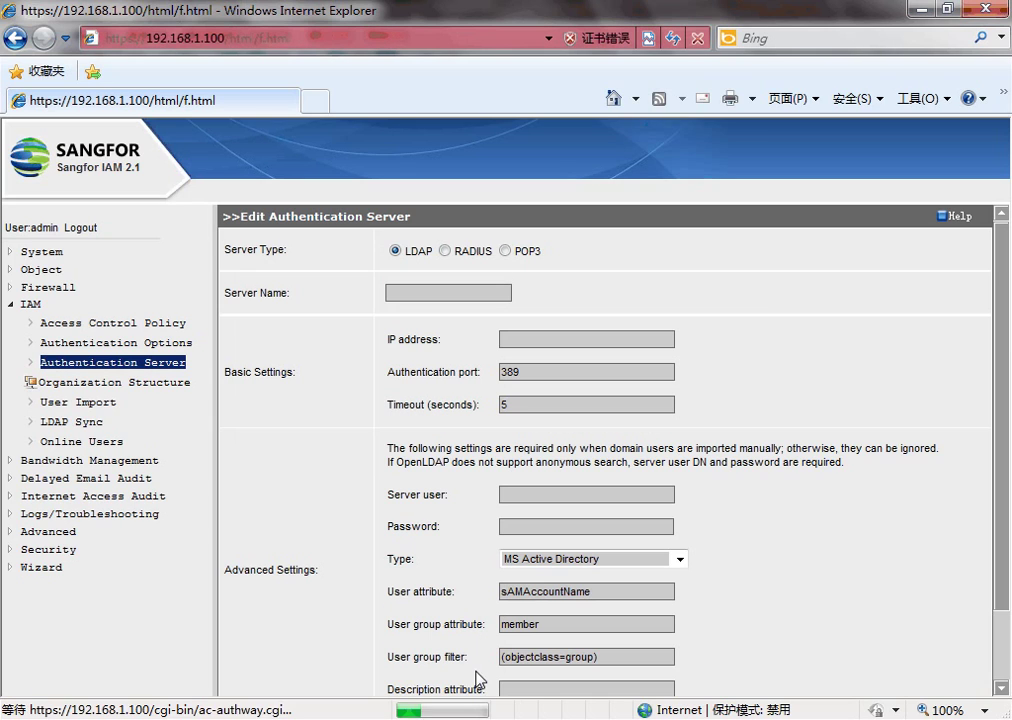
# Reload the Authentication Server list and confirm the enabled ldap server row.
pyautogui.click(160, 362)
pyautogui.moveTo(244, 292); pyautogui.dragTo(879, 338)
pyautogui.click(879, 338)
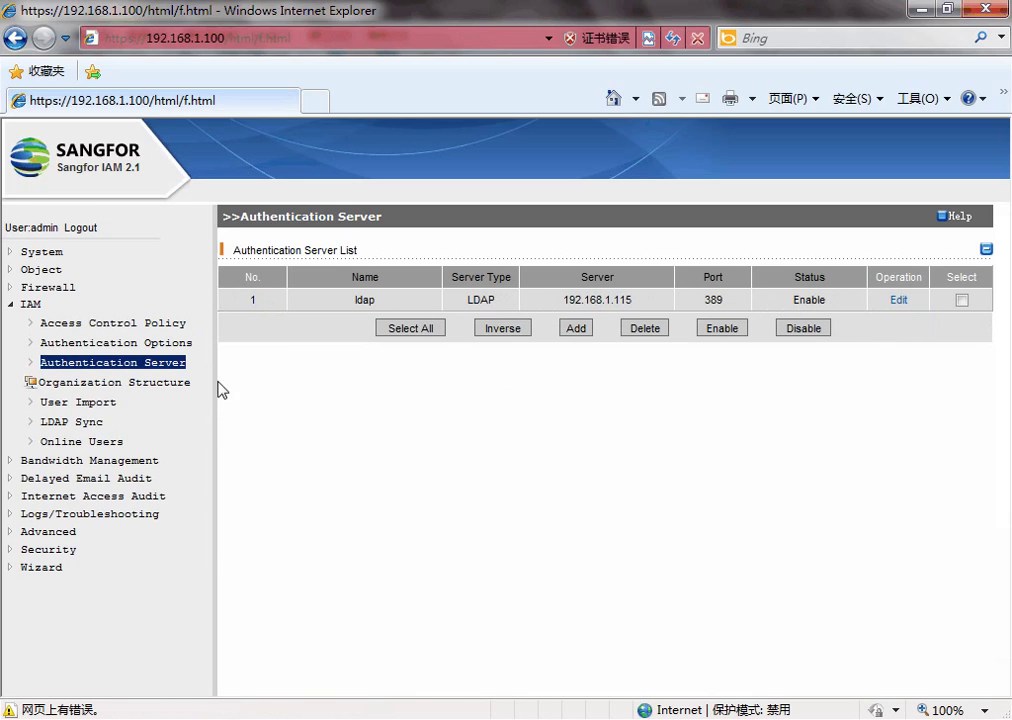
# Look over User Import and a new LDAP Sync policy's directory target browser.
pyautogui.click(102, 405)
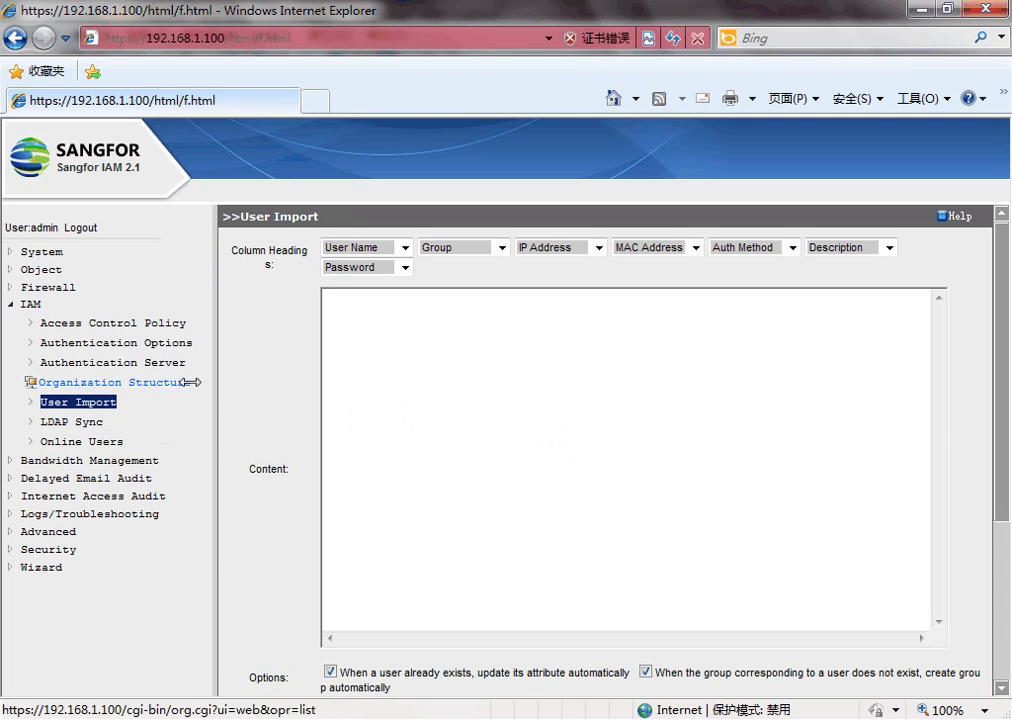
pyautogui.click(90, 421)
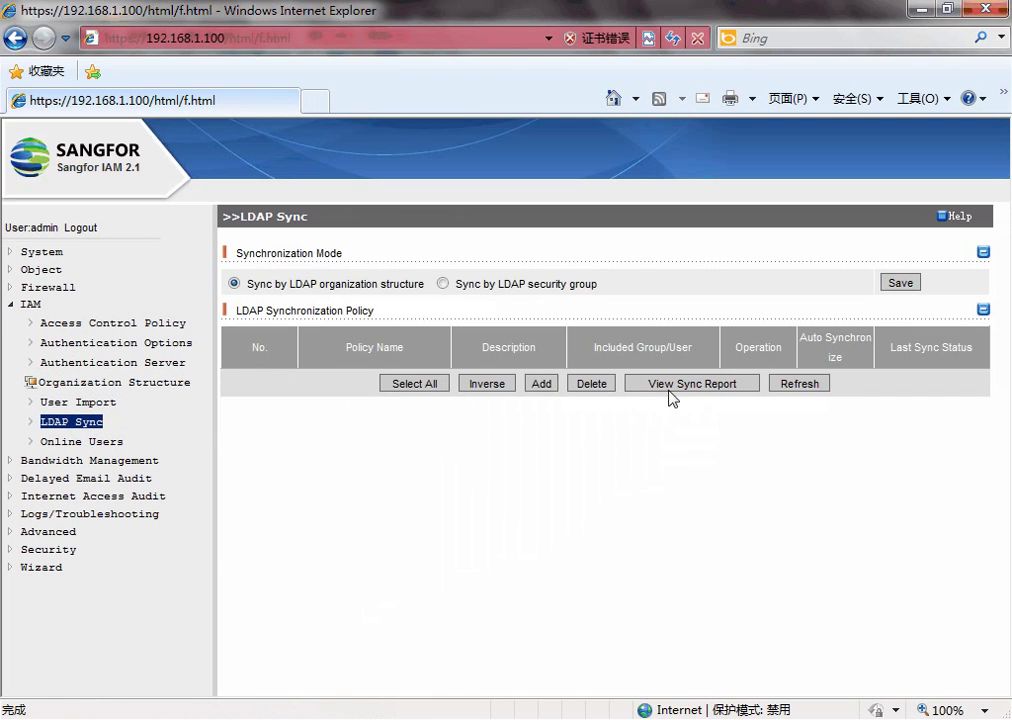
pyautogui.click(548, 385)
pyautogui.scroll(-3, 800, 460)
pyautogui.click(855, 466)
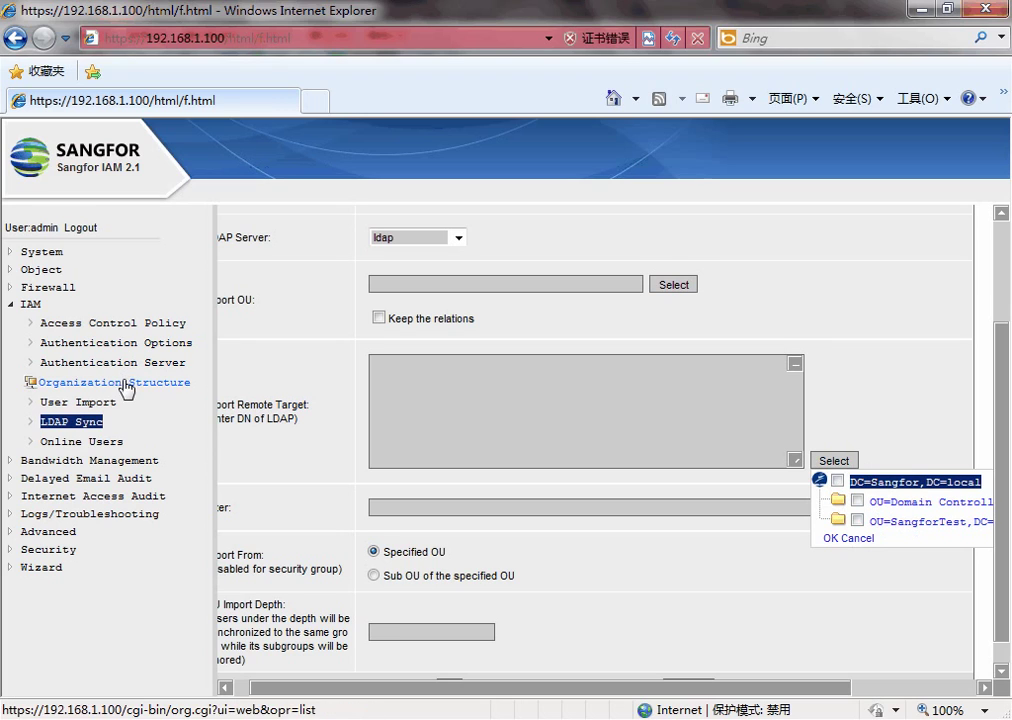
# Confirm Online Users lists just one user, then return to the VMware window.
pyautogui.click(97, 442)
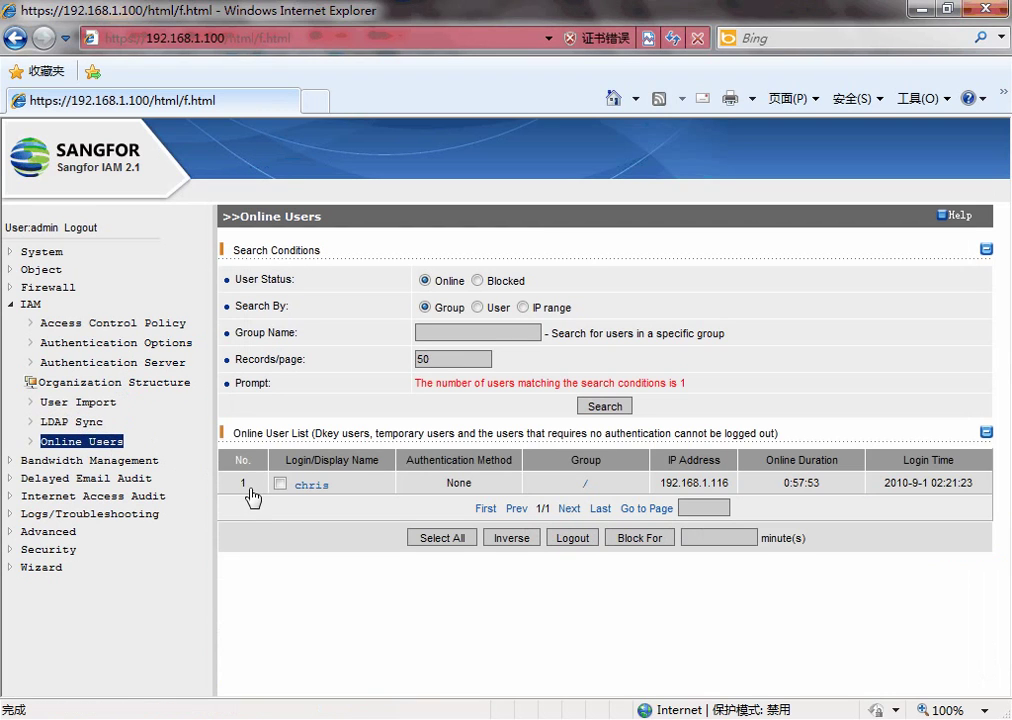
pyautogui.moveTo(237, 484); pyautogui.dragTo(976, 497)
pyautogui.click(944, 545)
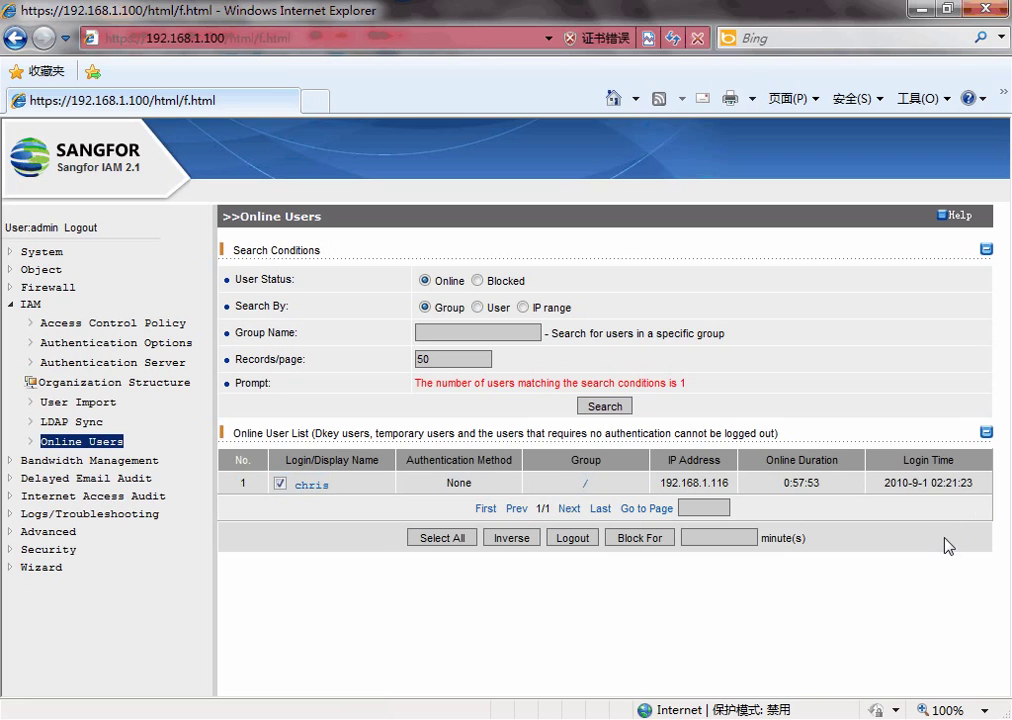
pyautogui.click(180, 714)
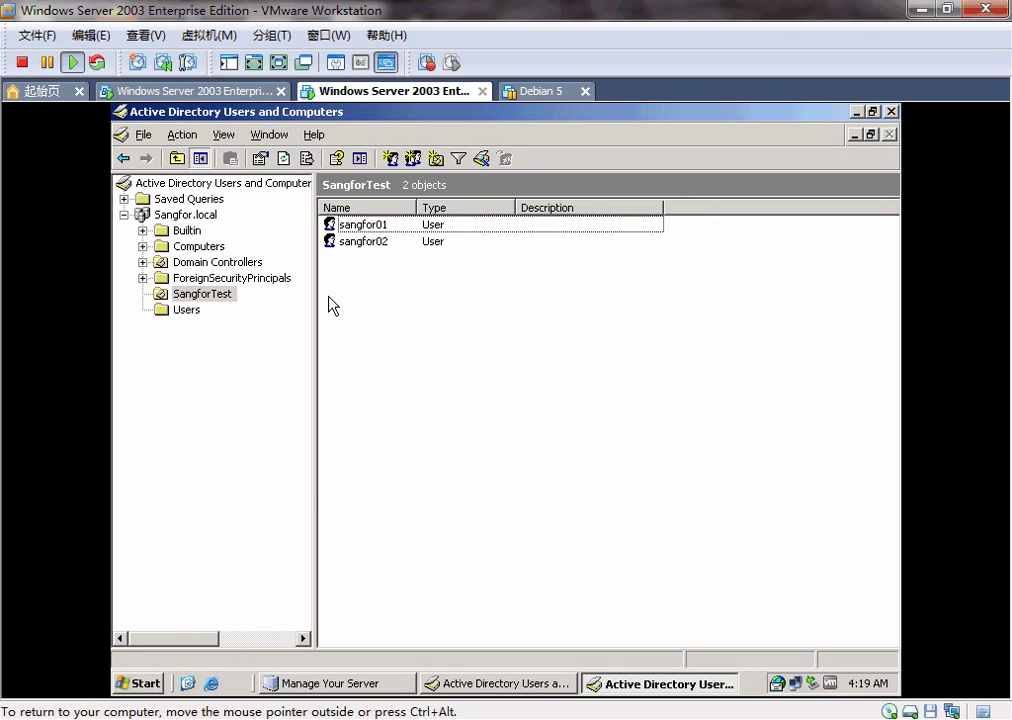
# On the client VM's IAM prompt, log in as sangfor01 with its password, then release the VM.
pyautogui.click(185, 91)
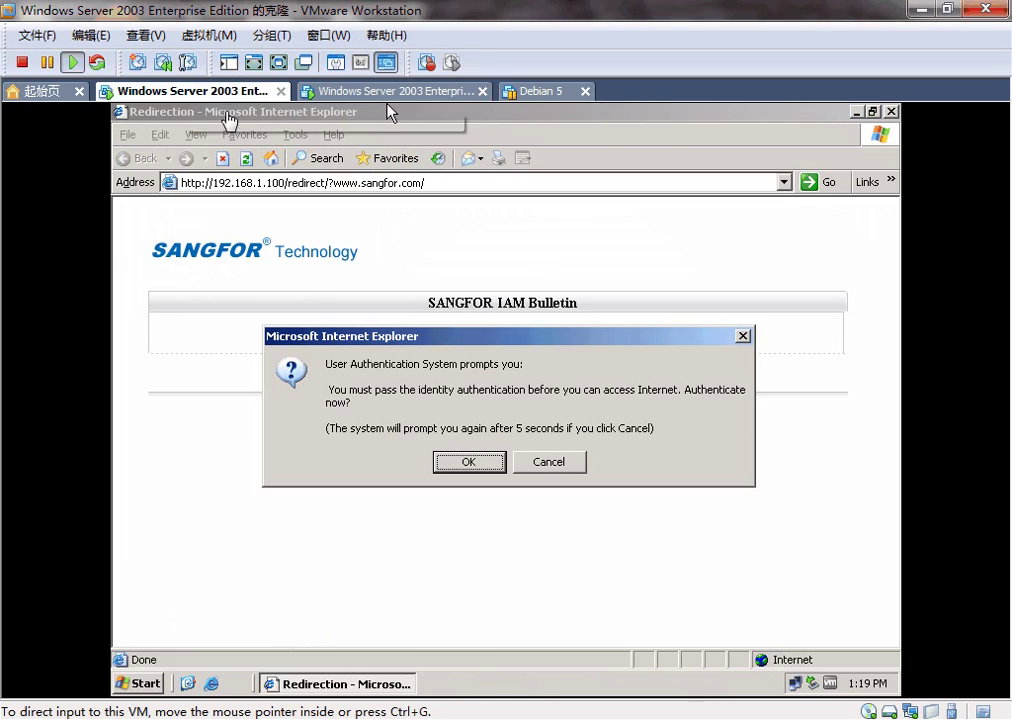
pyautogui.click(466, 462)
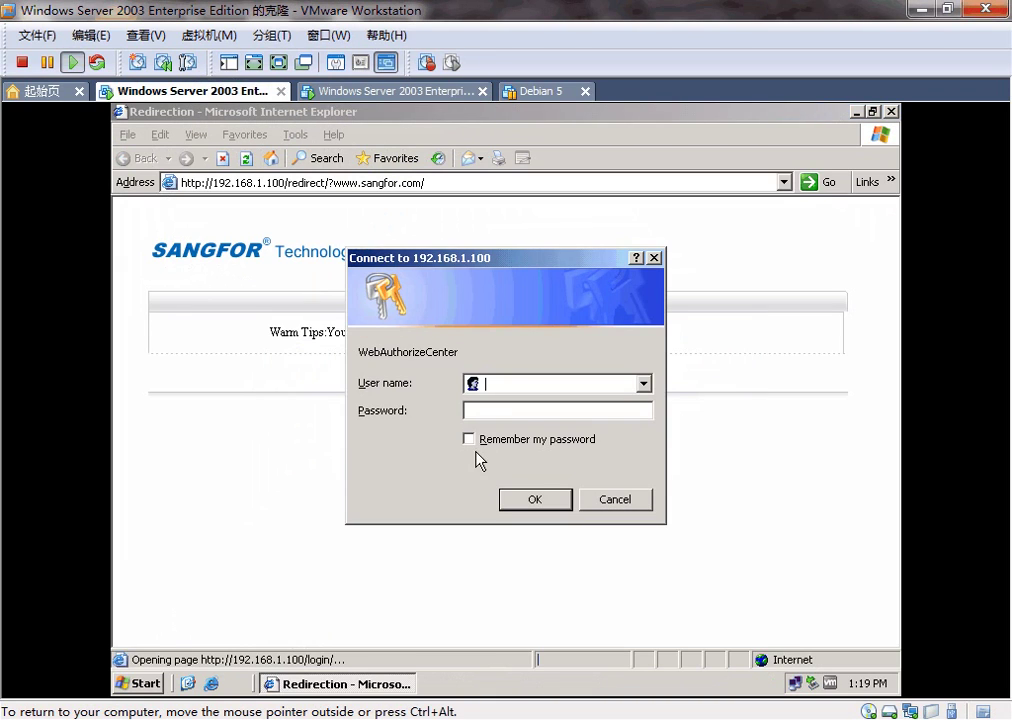
pyautogui.write('sangfor0')
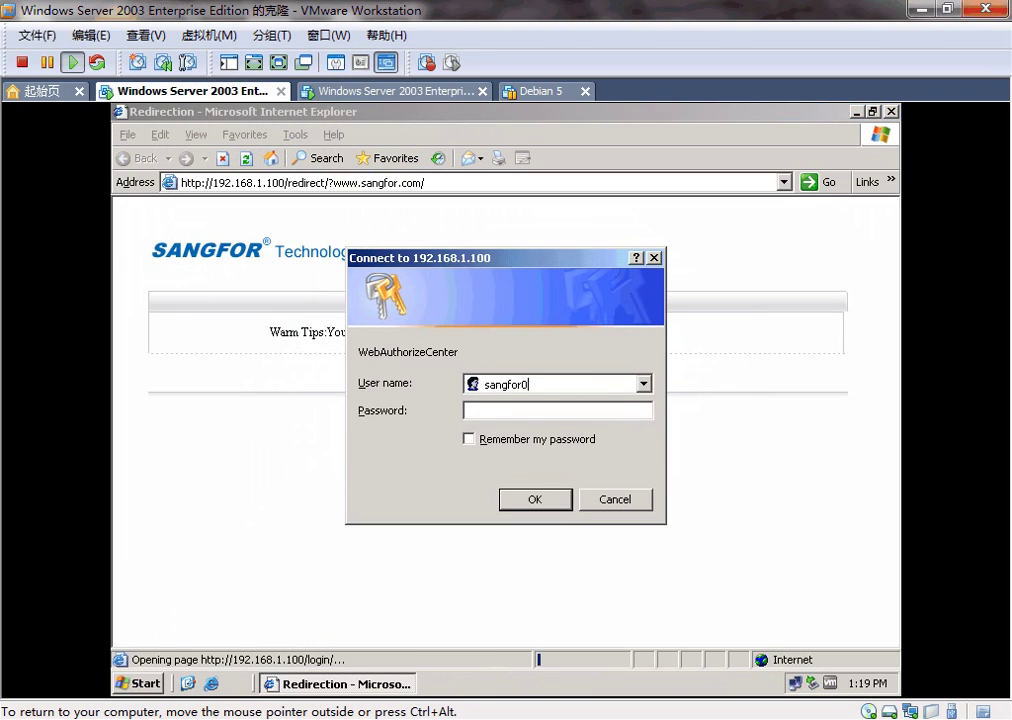
pyautogui.write('1')
pyautogui.press('Tab')
pyautogui.write('1234567')
pyautogui.press('Return')
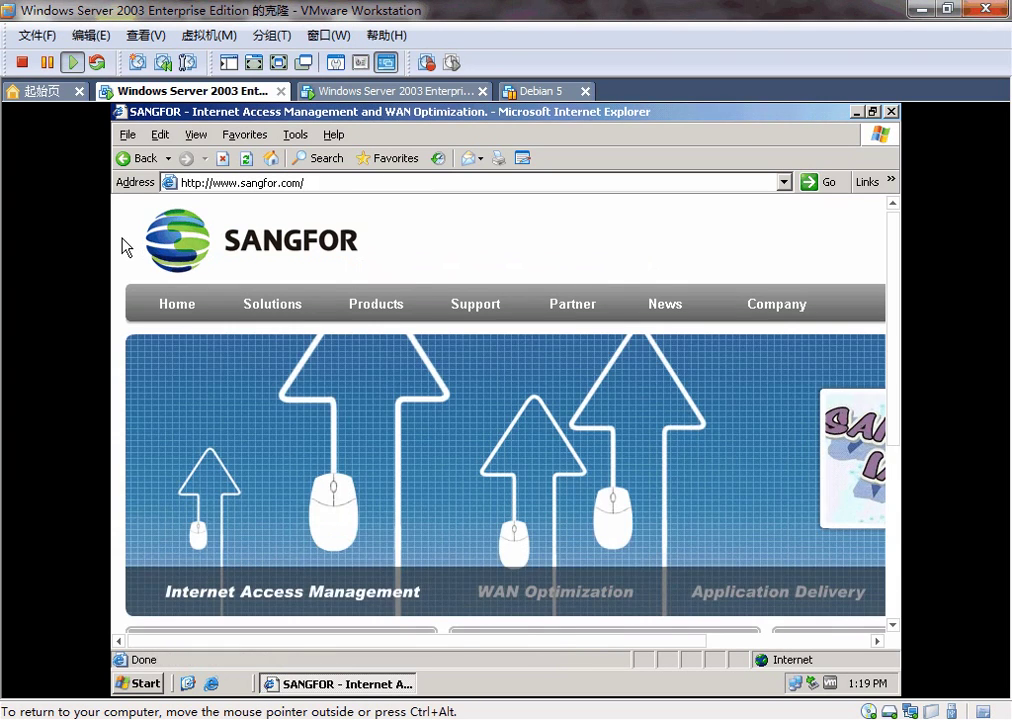
pyautogui.scroll(-3, 122, 247)
pyautogui.hotkey('alt', 'Tab')
# Reload Online Users and confirm sangfor01 is listed, Password-authenticated from 192.168.1.114.
pyautogui.click(84, 441)
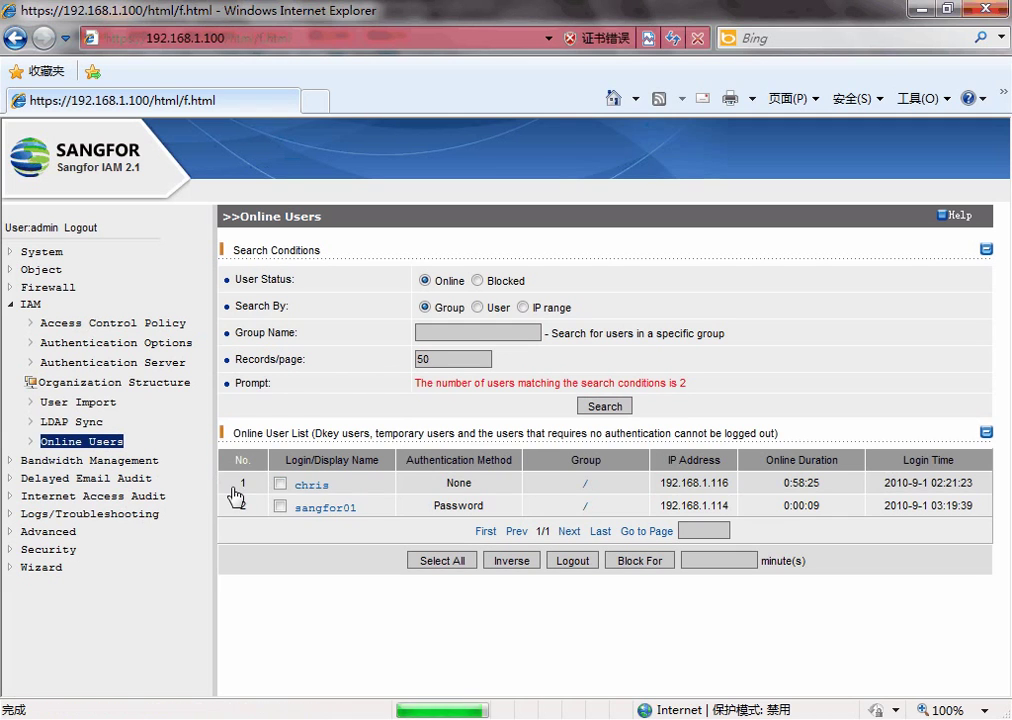
pyautogui.moveTo(260, 481); pyautogui.dragTo(938, 520)
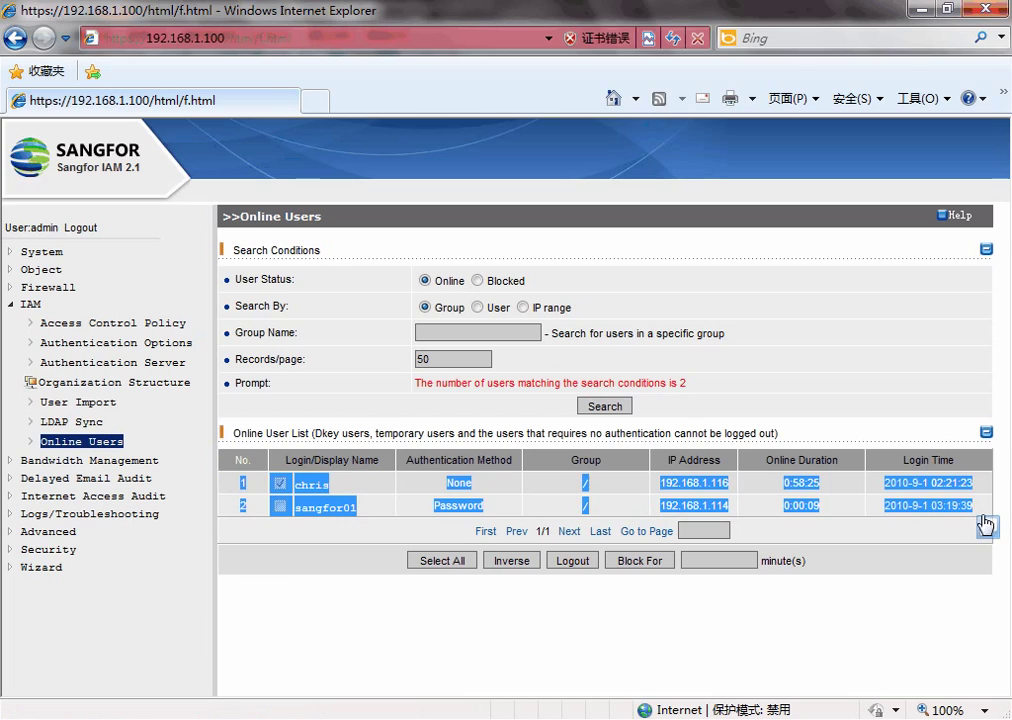
pyautogui.click(913, 549)
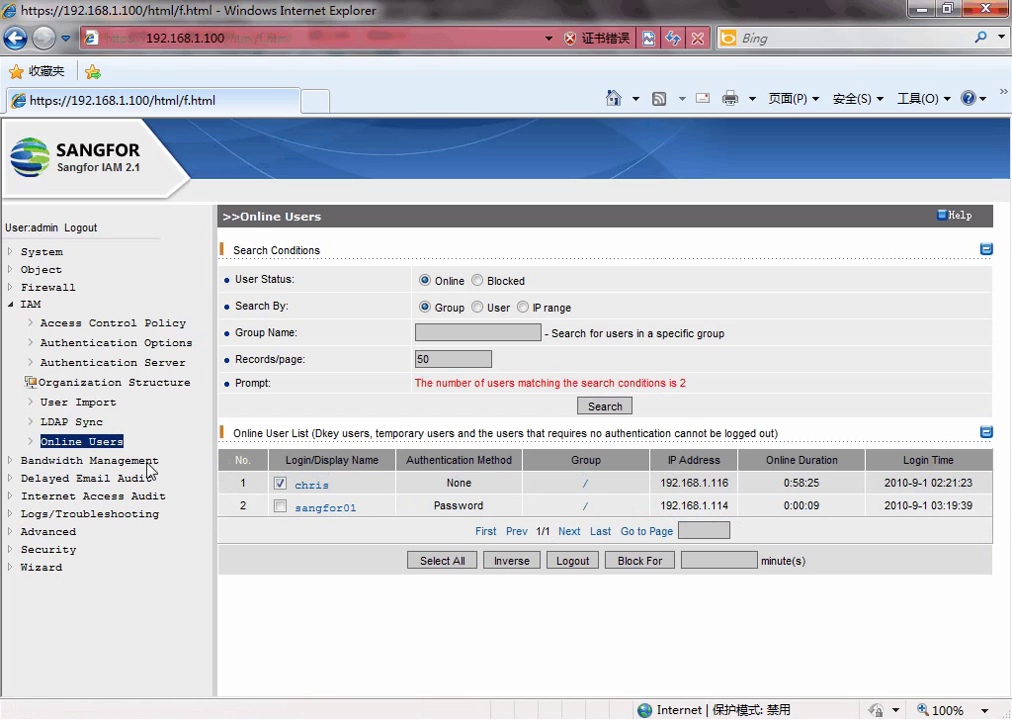